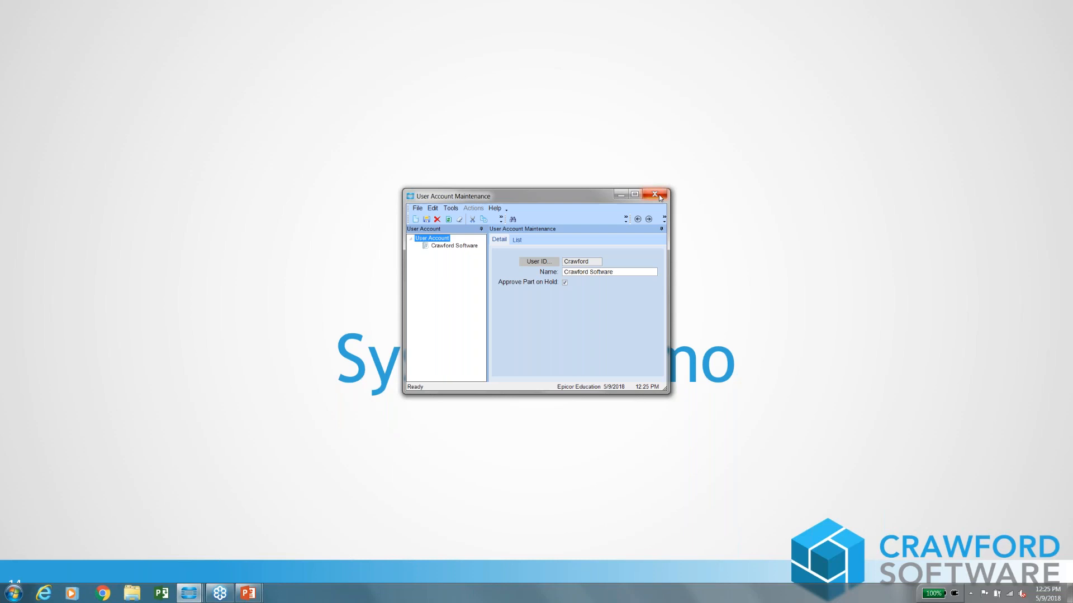
Close the User Account Maintenance window and bring up Reason Code Maintenance maximized
{"action": "left_click", "coordinate": [648, 195]}
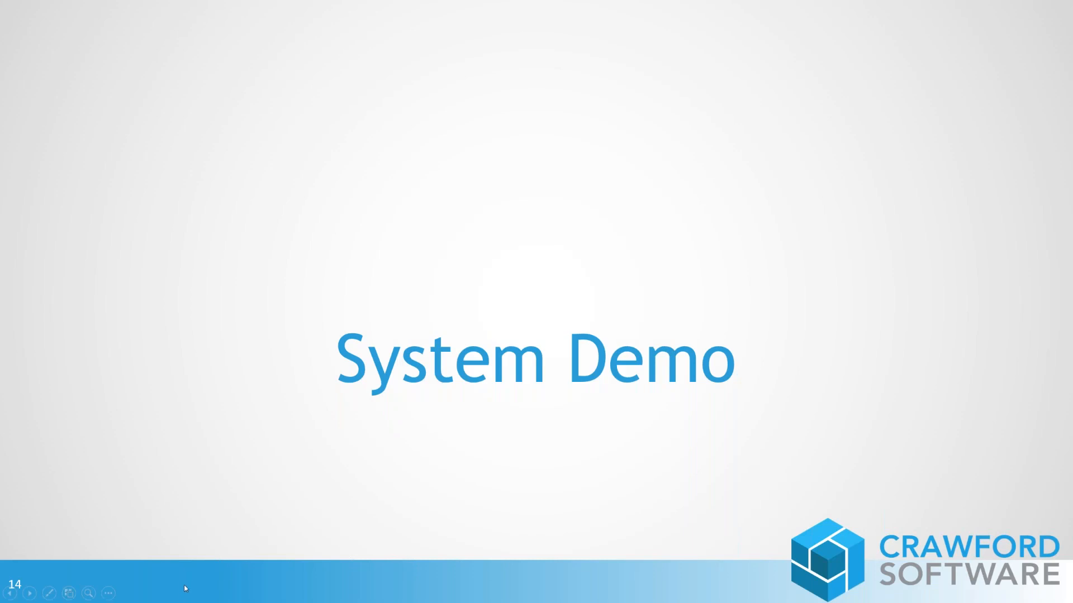
{"action": "key", "text": "super"}
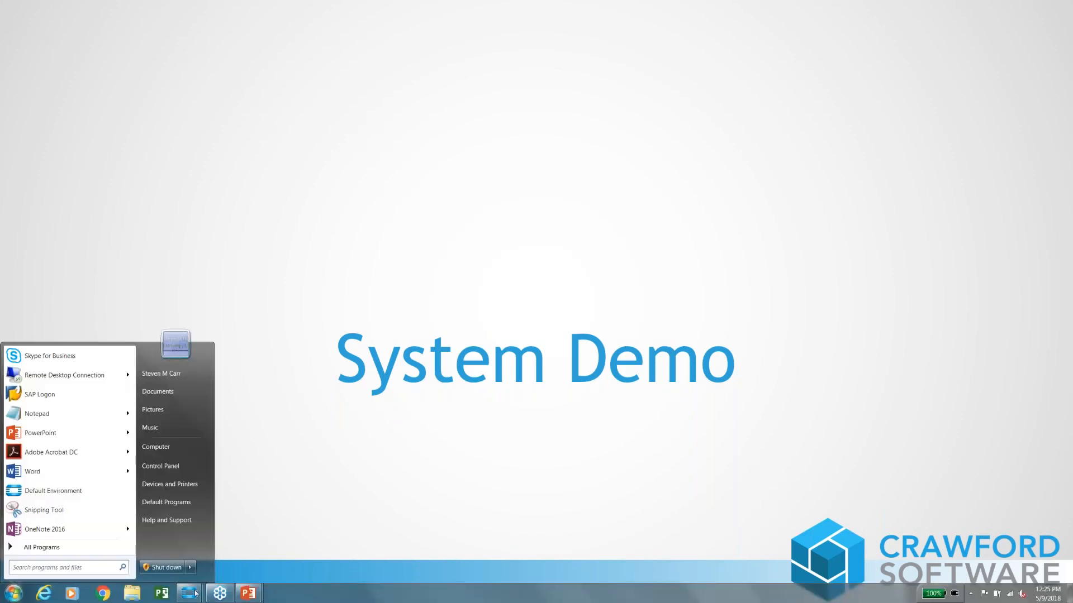
{"action": "right_click", "coordinate": [197, 594]}
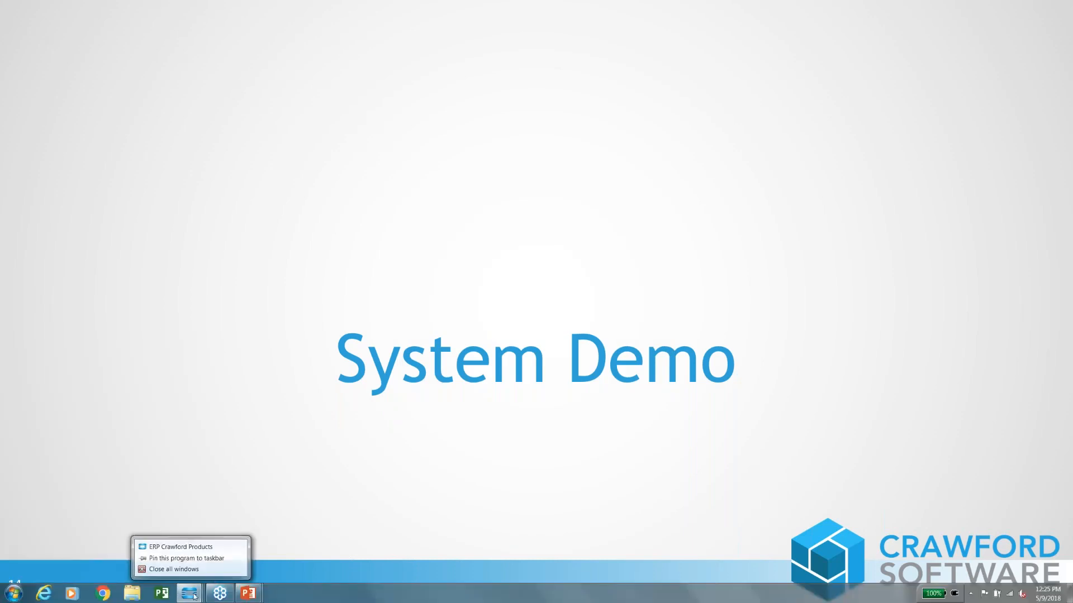
{"action": "left_click", "coordinate": [196, 595]}
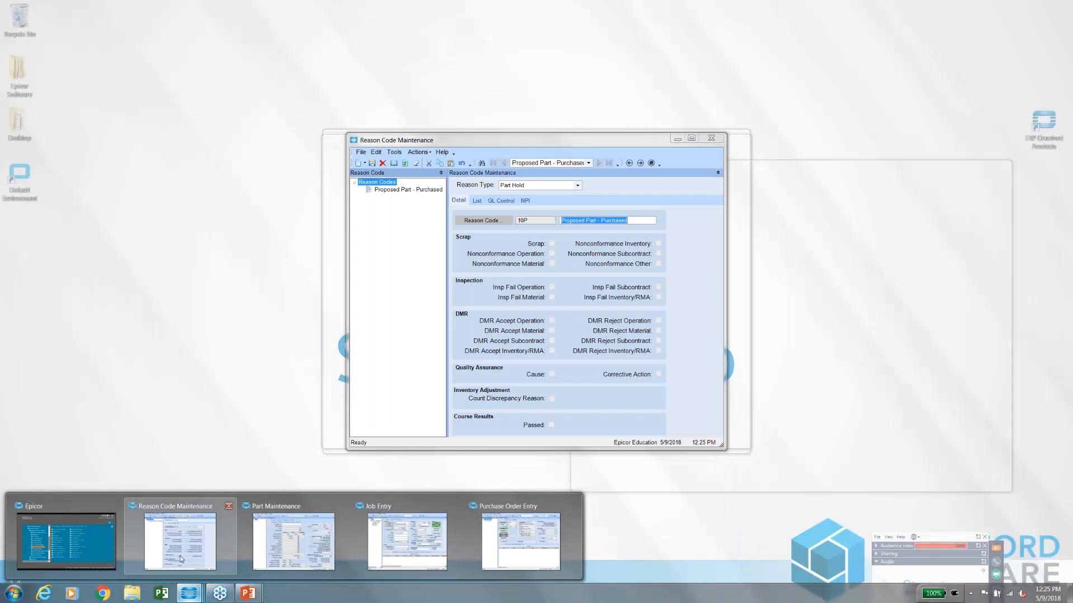
{"action": "right_click", "coordinate": [180, 556]}
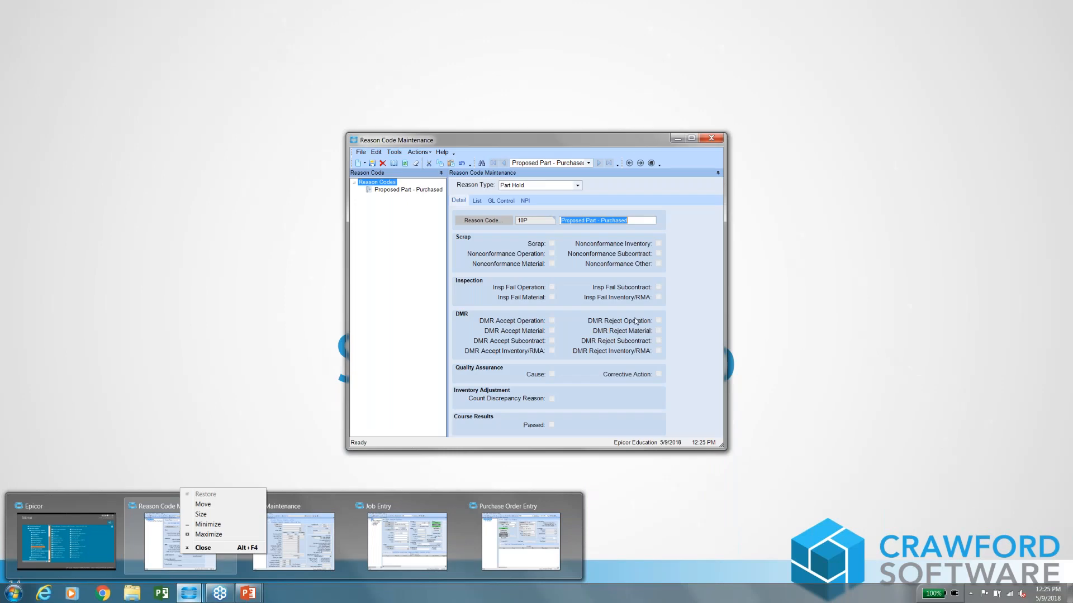
{"action": "left_click", "coordinate": [623, 143]}
{"action": "double_click", "coordinate": [623, 142]}
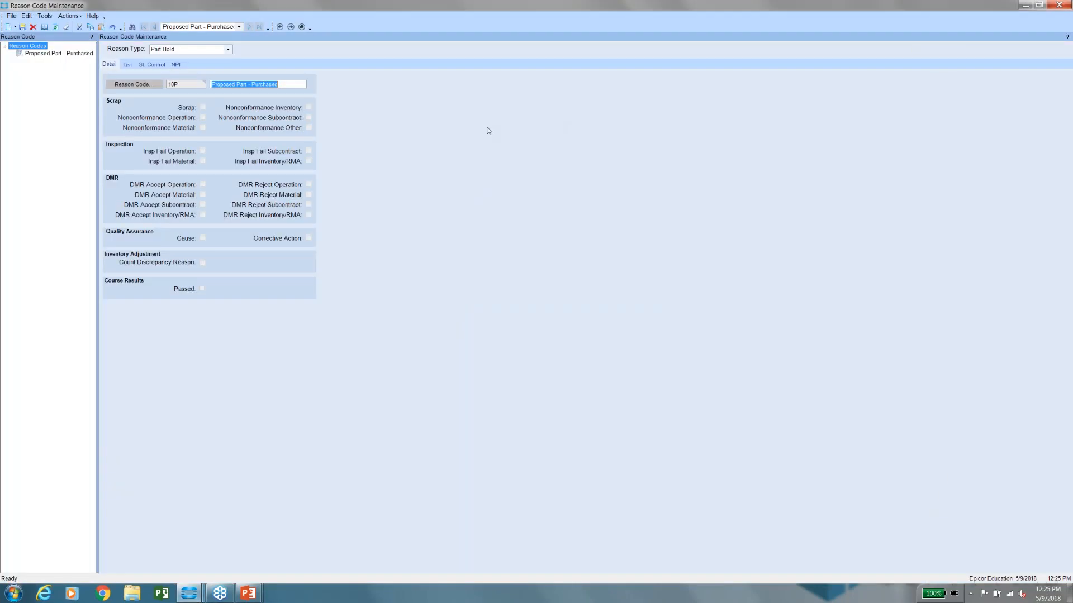
Examine the Part Hold reason code 10P and the NPI message type assigned to each module
{"action": "left_click", "coordinate": [183, 50]}
{"action": "left_click", "coordinate": [182, 51]}
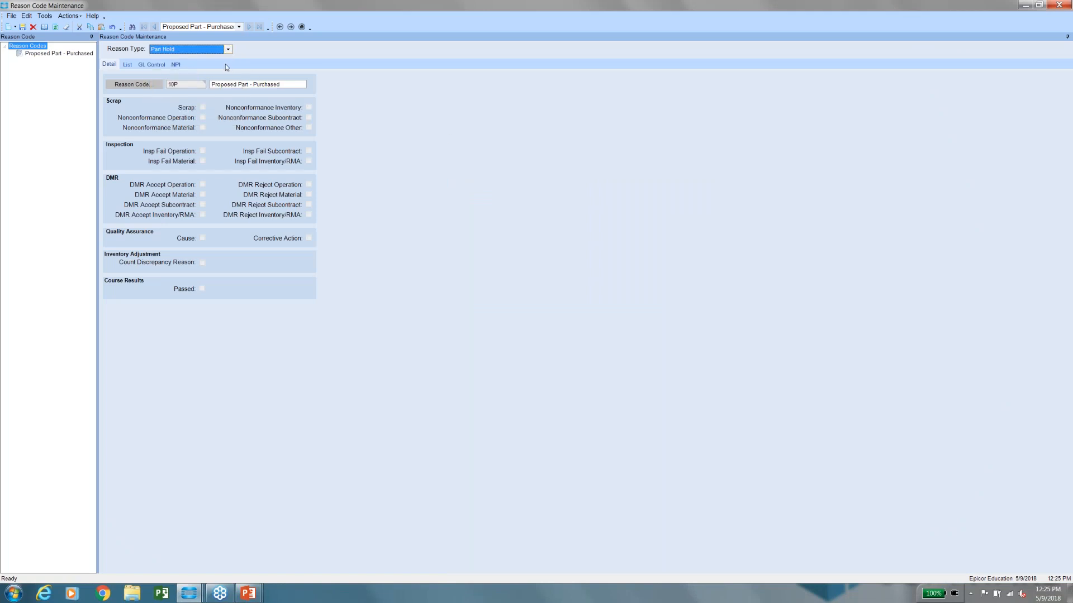
{"action": "left_click", "coordinate": [190, 86]}
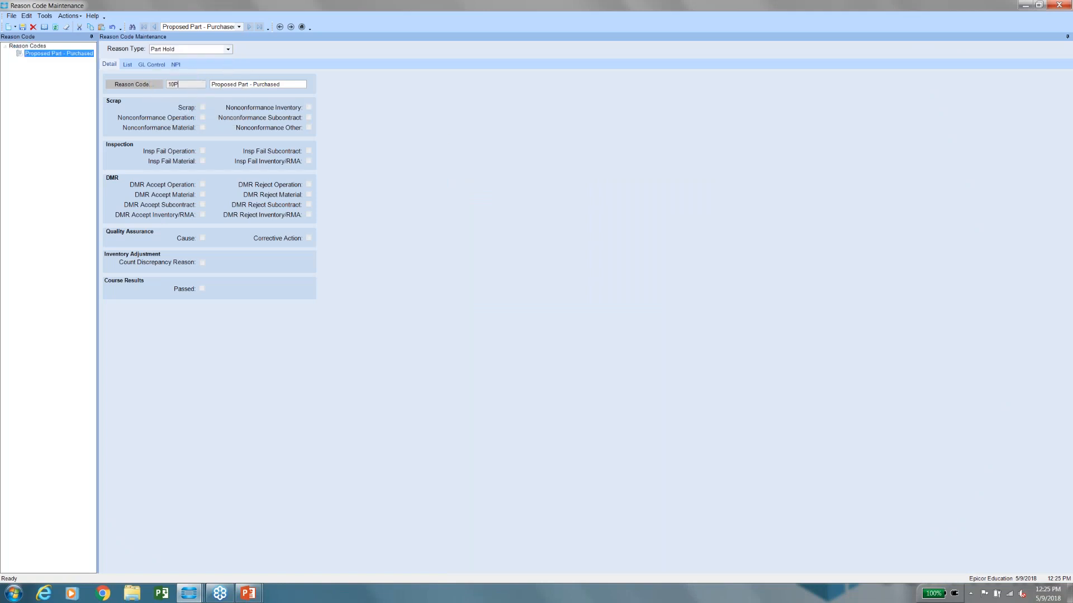
{"action": "left_click", "coordinate": [177, 65]}
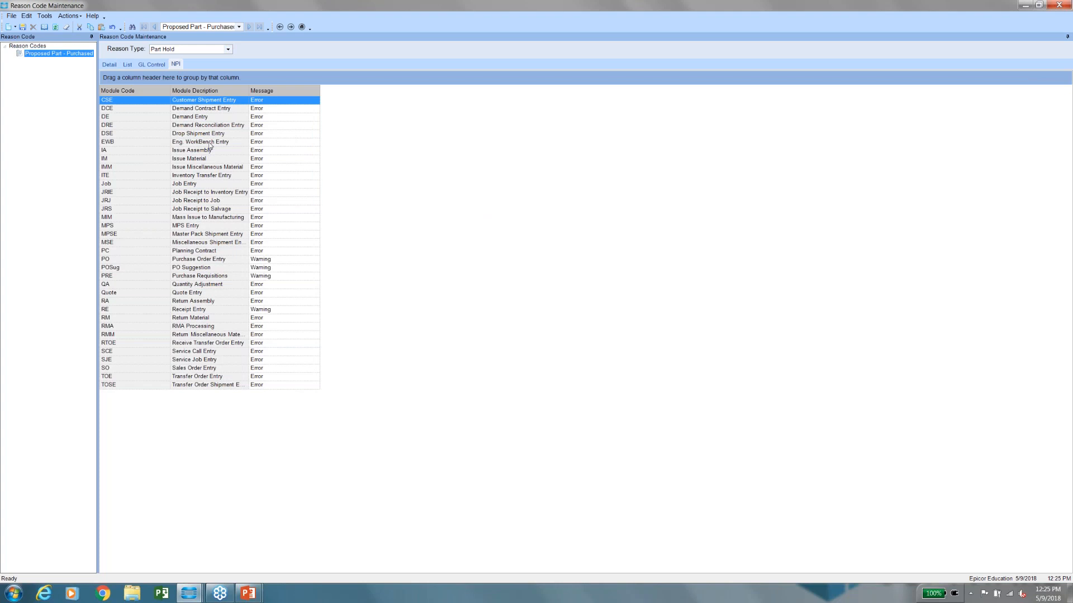
{"action": "left_click", "coordinate": [224, 327]}
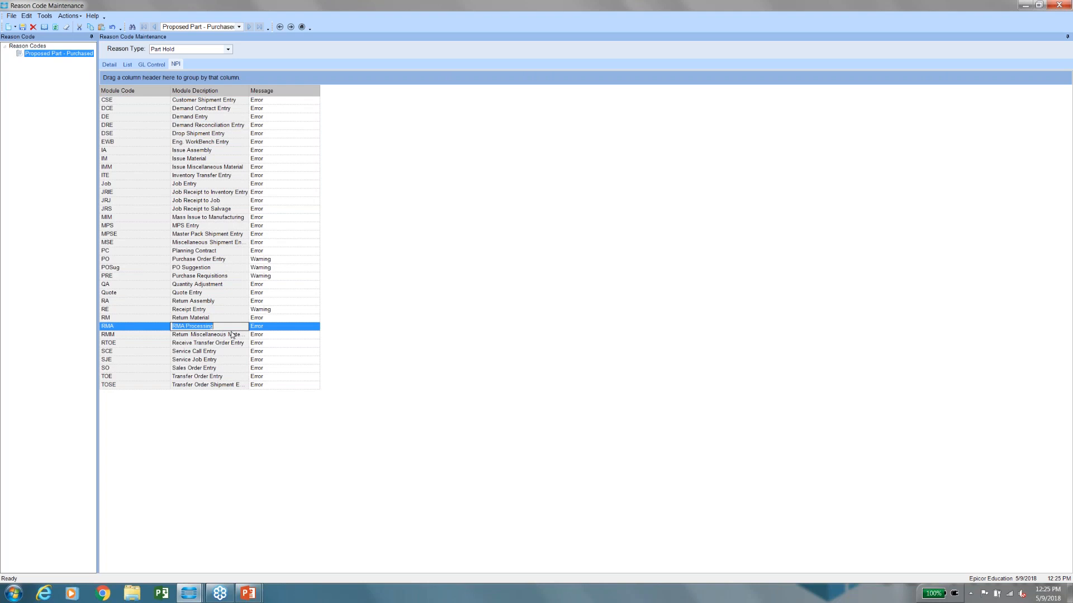
{"action": "mouse_move", "coordinate": [293, 330]}
{"action": "left_click", "coordinate": [301, 118]}
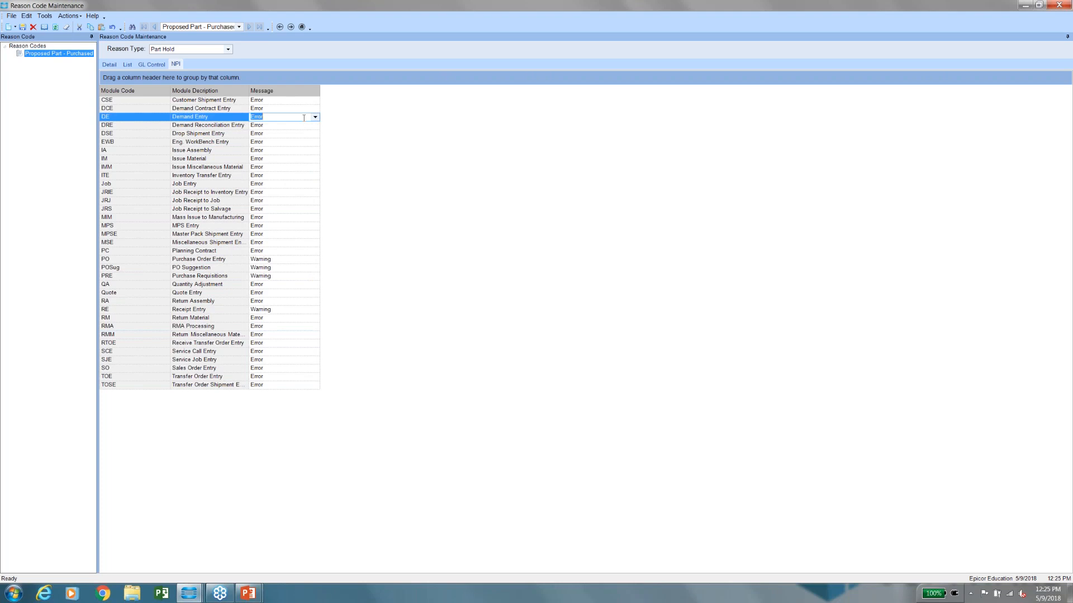
{"action": "left_click", "coordinate": [280, 100]}
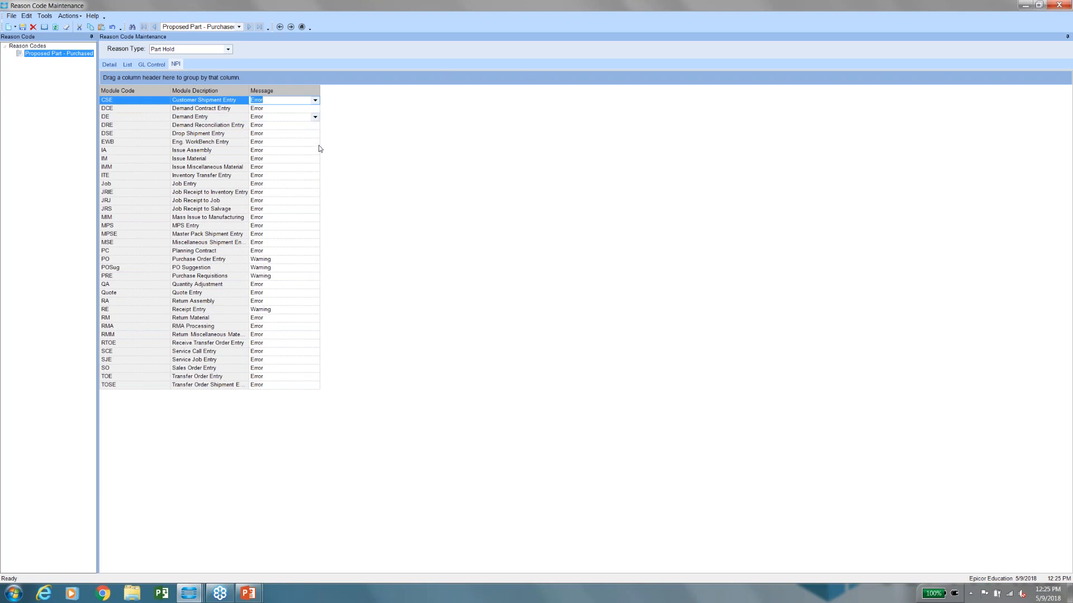
{"action": "left_click", "coordinate": [286, 261]}
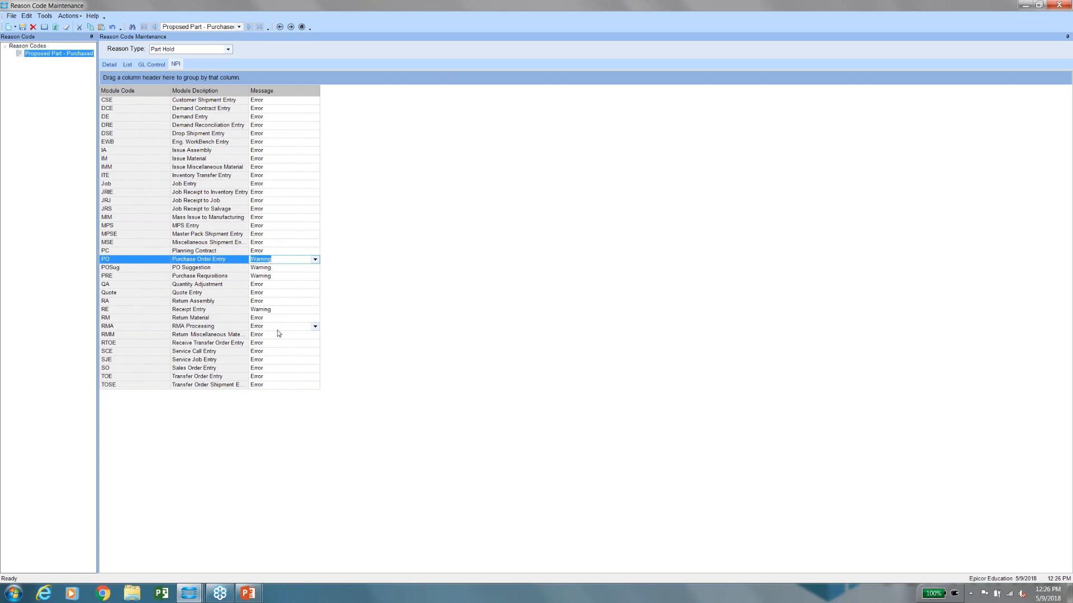
Enter Error as the RMA Processing message for reason code 10P, and review the code's general details and NPI settings
{"action": "left_click", "coordinate": [295, 328]}
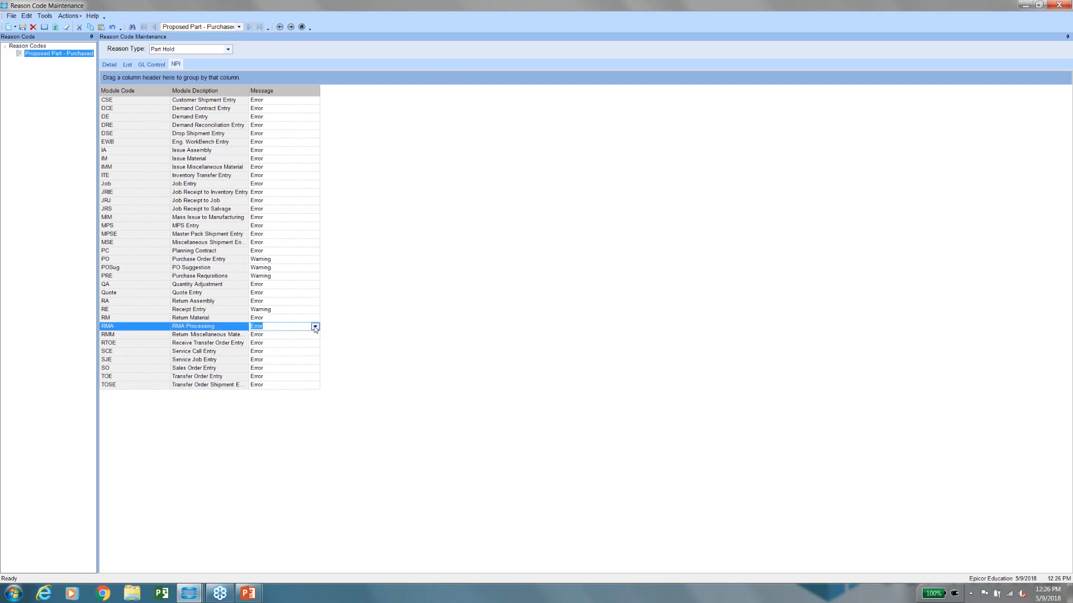
{"action": "left_click", "coordinate": [315, 327]}
{"action": "left_click", "coordinate": [296, 334]}
{"action": "key", "text": "BackSpace"}
{"action": "type", "text": "Error"}
{"action": "key", "text": "Tab"}
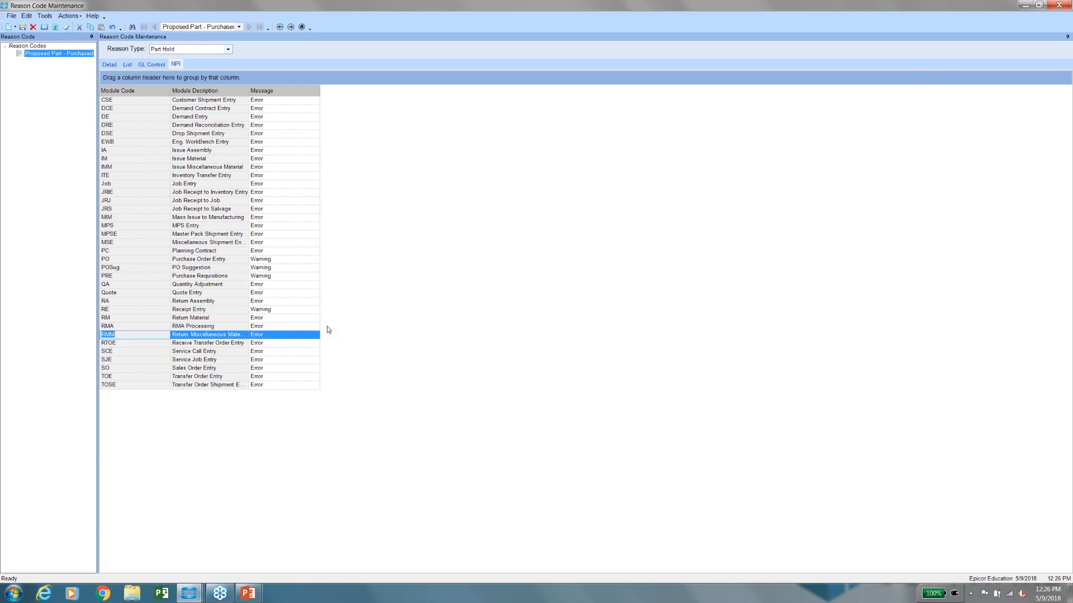
{"action": "left_click", "coordinate": [110, 65]}
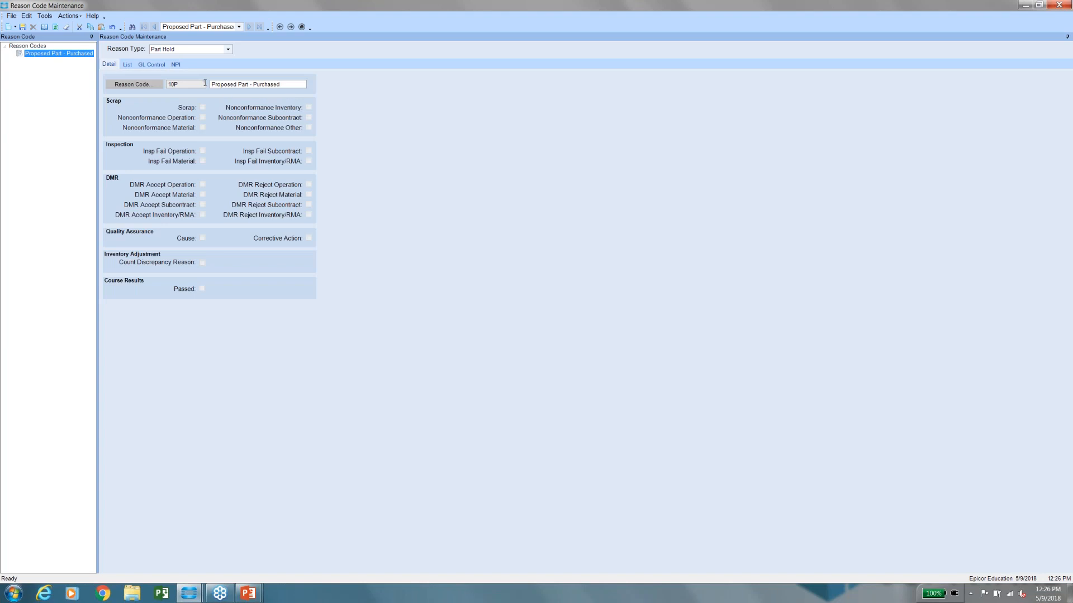
{"action": "left_click", "coordinate": [176, 64]}
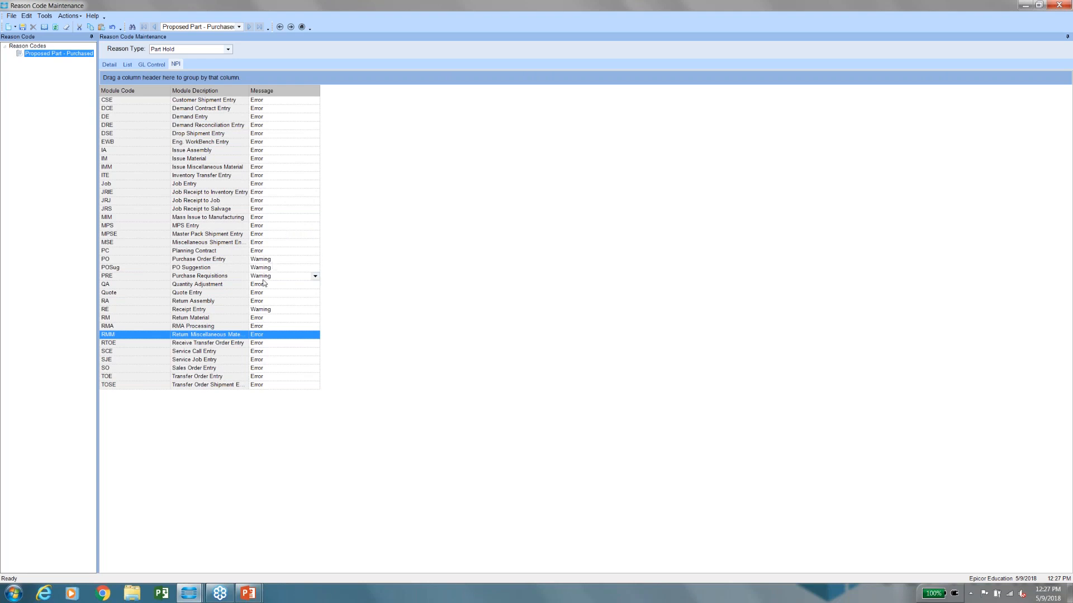
Bring up Part Maintenance maximized and load part CRAWFORD-10P
{"action": "left_click", "coordinate": [189, 596]}
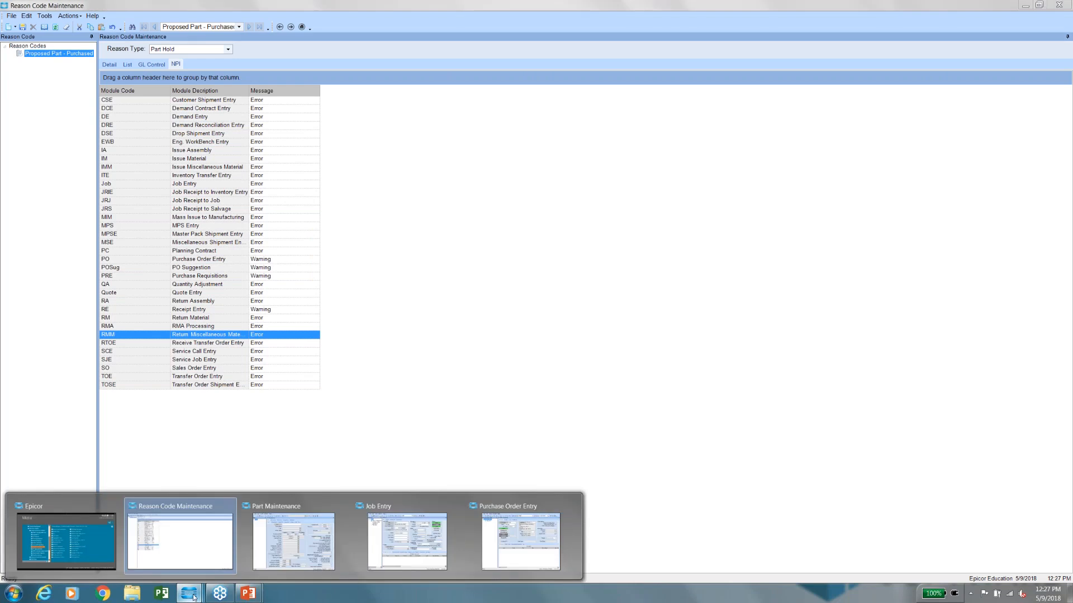
{"action": "left_click", "coordinate": [302, 547]}
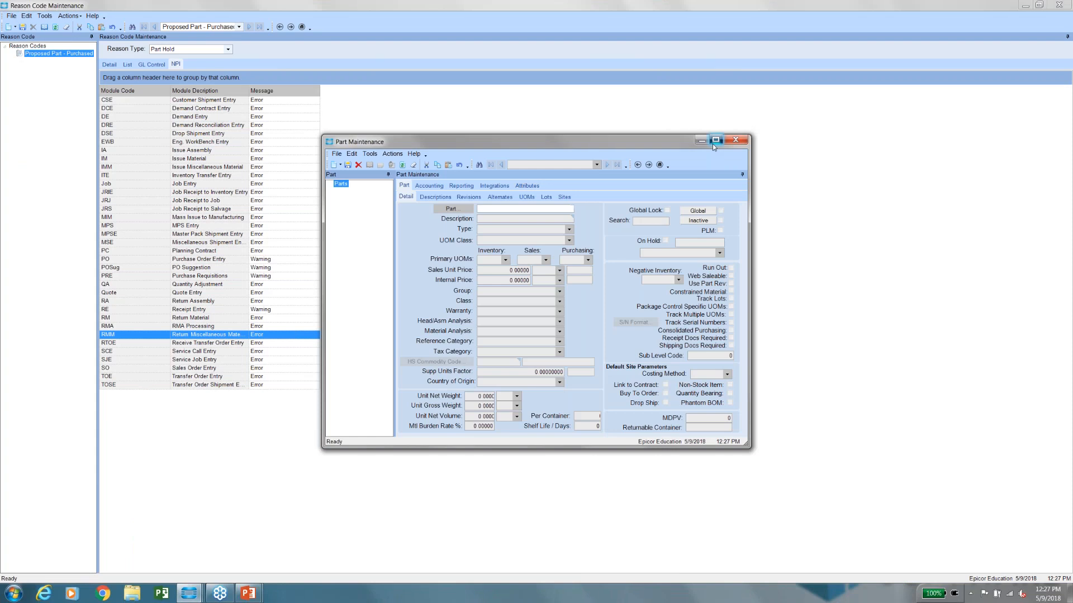
{"action": "type", "text": "C"}
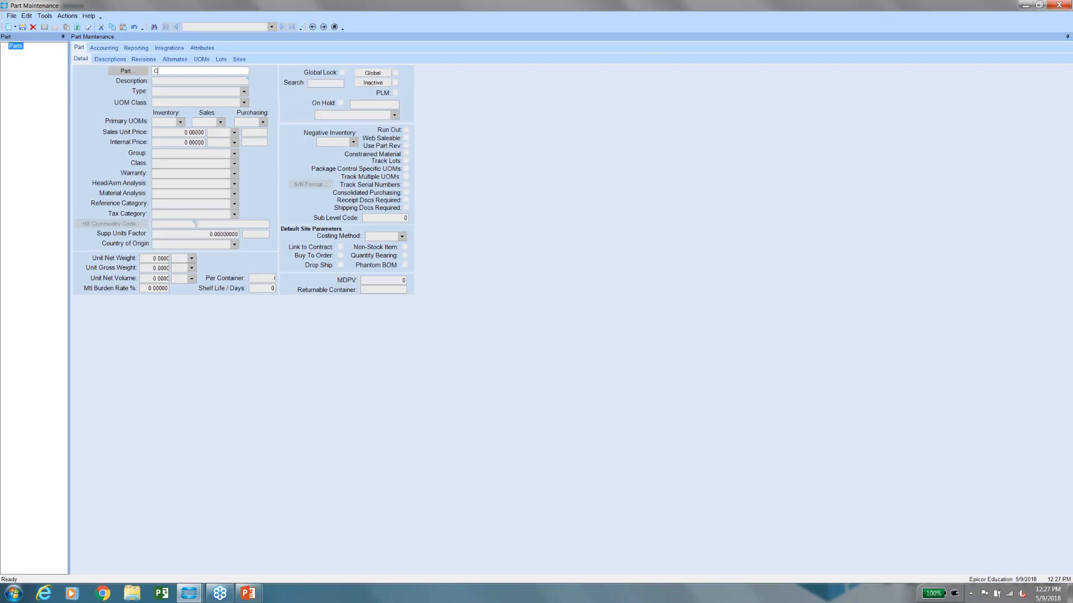
{"action": "type", "text": "RAWFORD-10P"}
{"action": "key", "text": "Tab"}
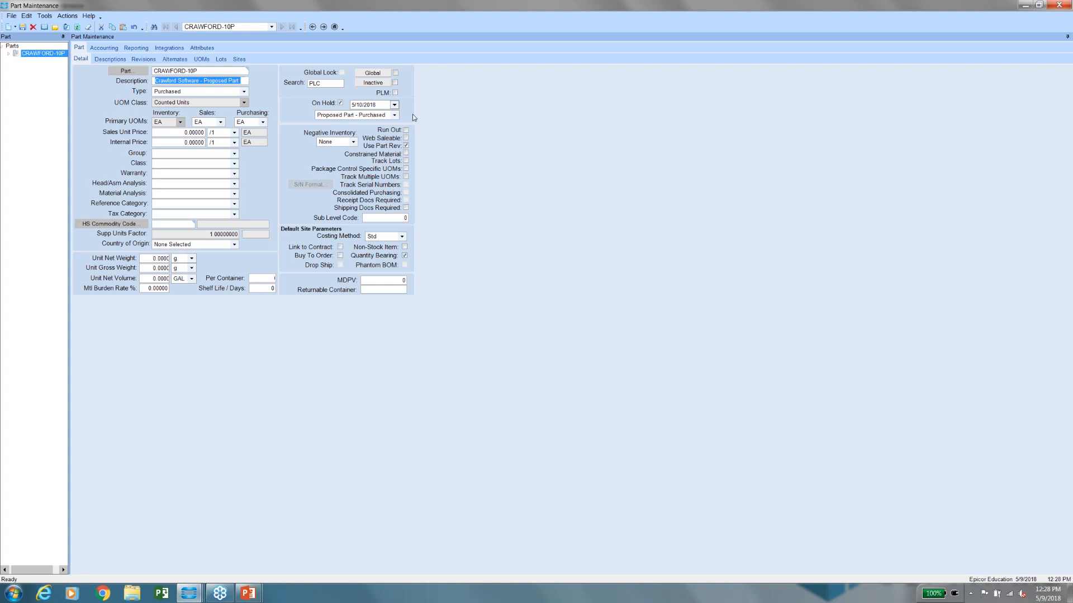
Review the part's hold and negative inventory settings at both site level and part level
{"action": "left_click", "coordinate": [239, 59]}
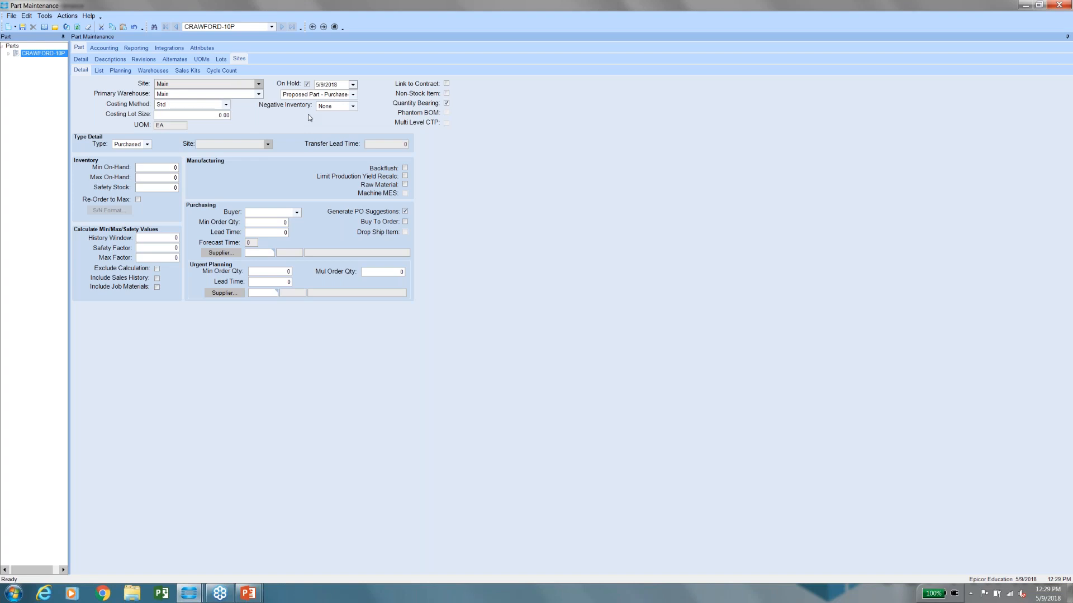
{"action": "left_click", "coordinate": [353, 107]}
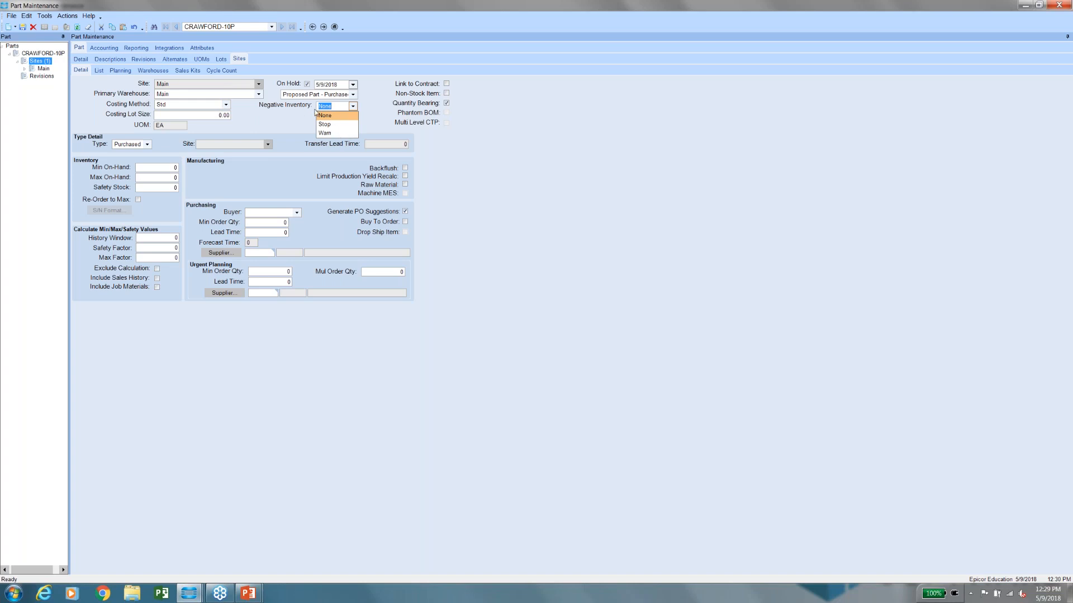
{"action": "left_click", "coordinate": [81, 60]}
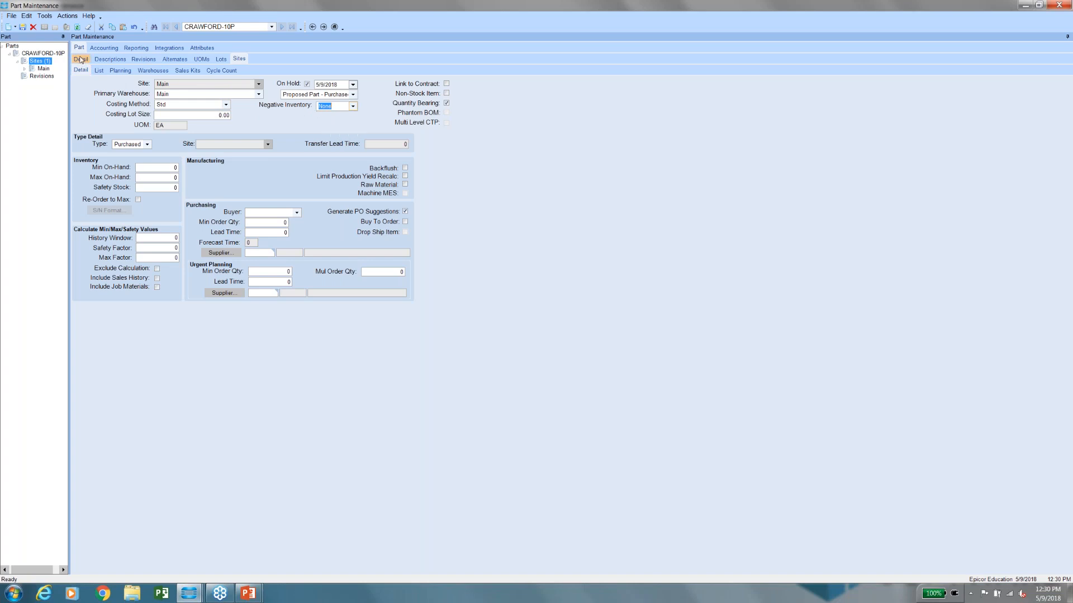
{"action": "left_click", "coordinate": [81, 60]}
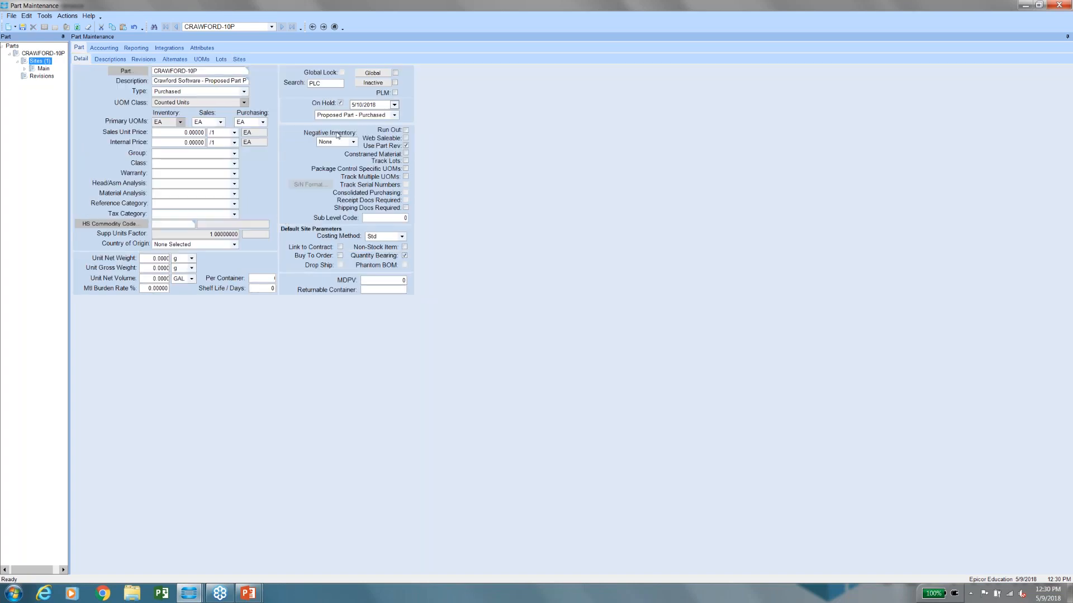
{"action": "left_click", "coordinate": [353, 142]}
{"action": "left_click", "coordinate": [353, 143]}
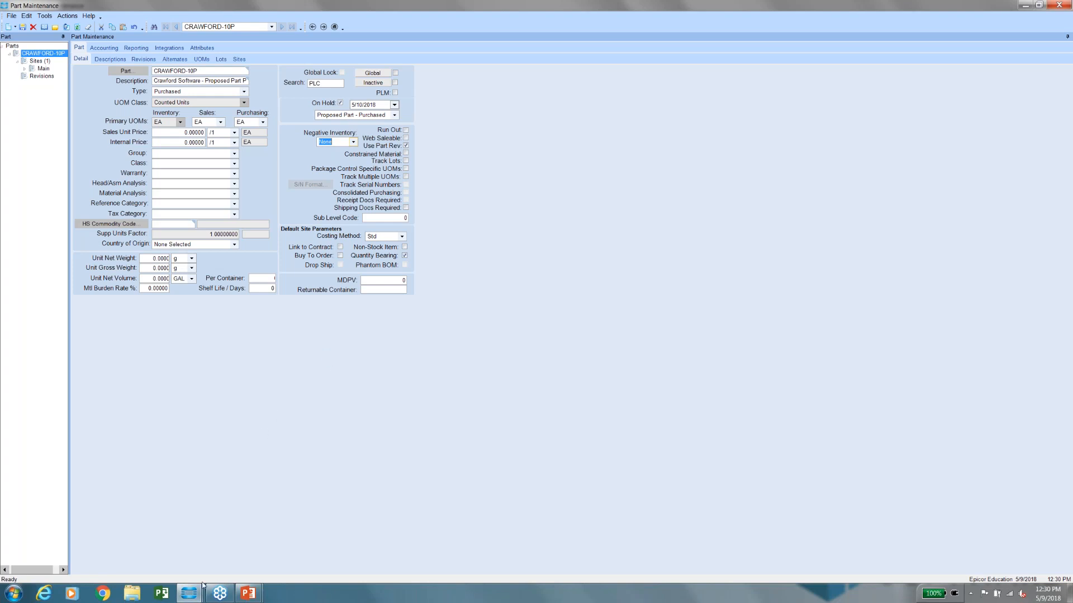
Switch to the Purchase Order Entry window and maximize it
{"action": "left_click", "coordinate": [188, 594]}
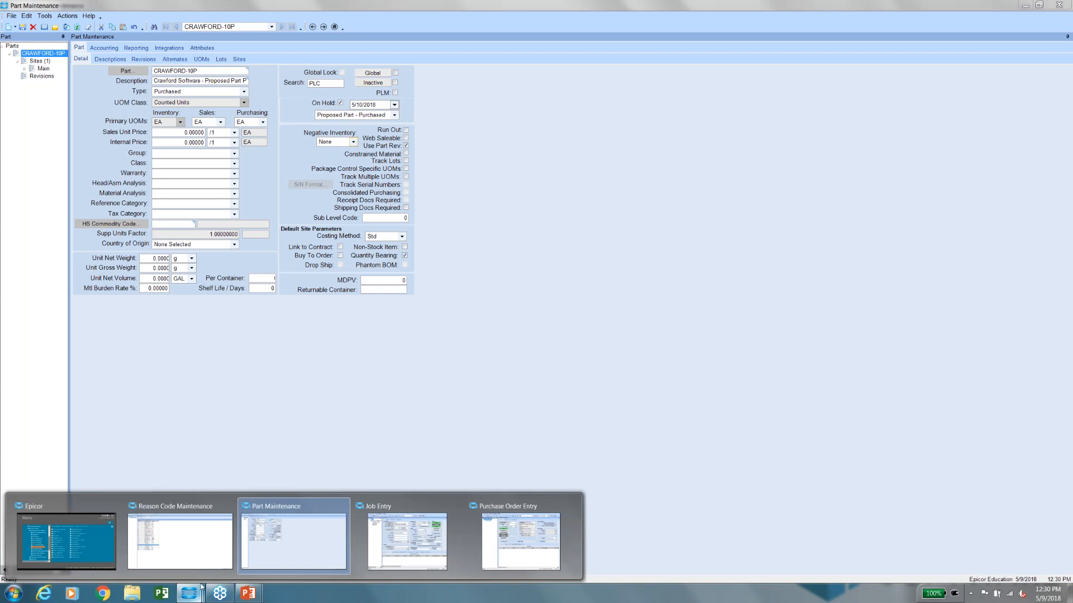
{"action": "mouse_move", "coordinate": [199, 565]}
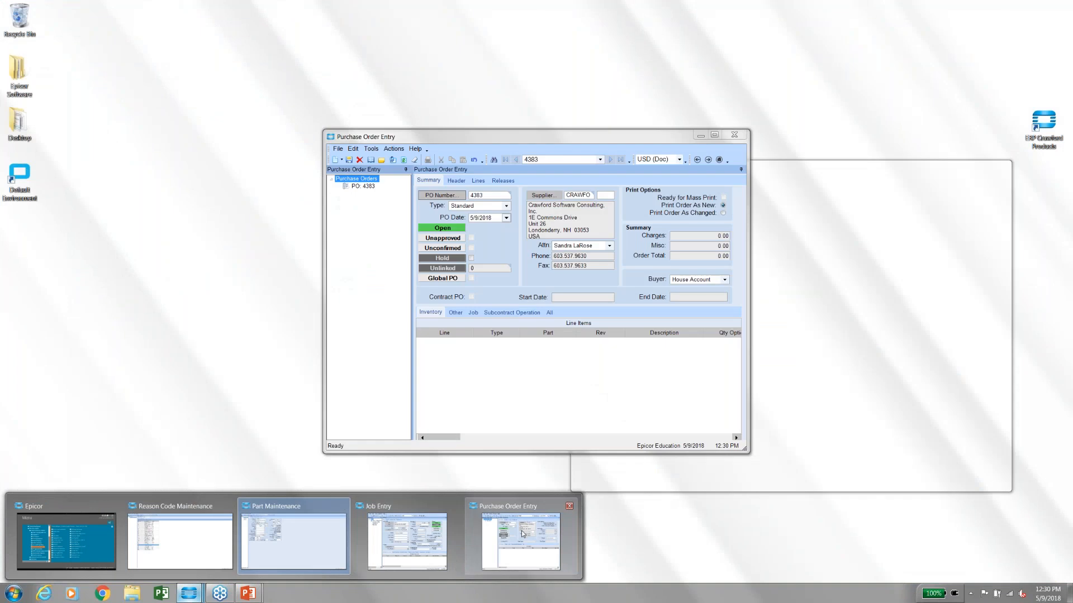
{"action": "left_click", "coordinate": [519, 539]}
{"action": "left_click", "coordinate": [714, 136]}
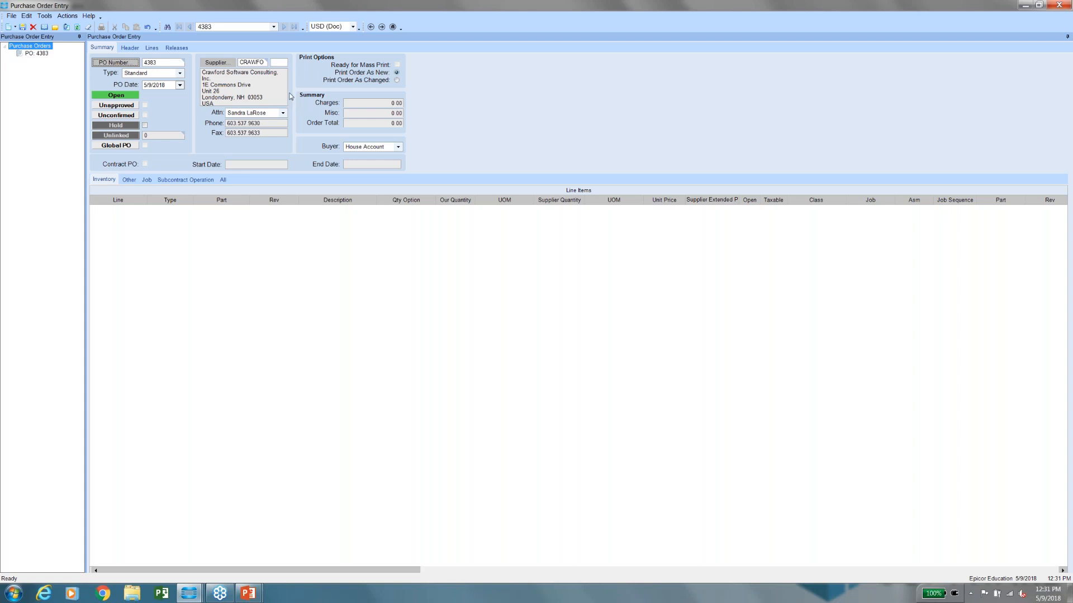
Add a new line to the open purchase order for part CRAWFORD-10P and continue past the part hold notice
{"action": "left_click", "coordinate": [151, 48]}
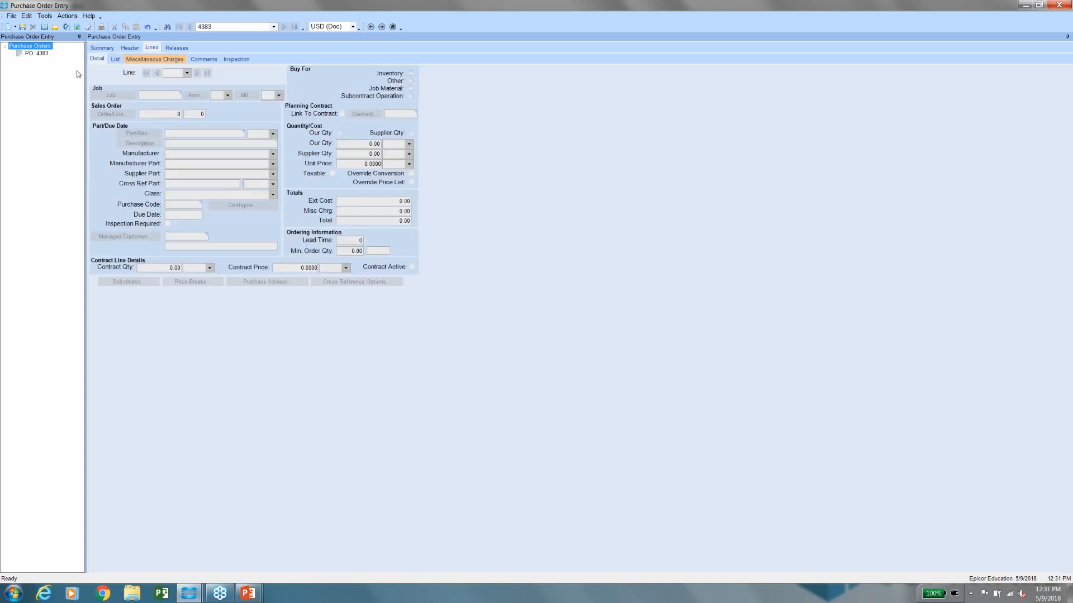
{"action": "left_click", "coordinate": [14, 27]}
{"action": "left_click", "coordinate": [48, 68]}
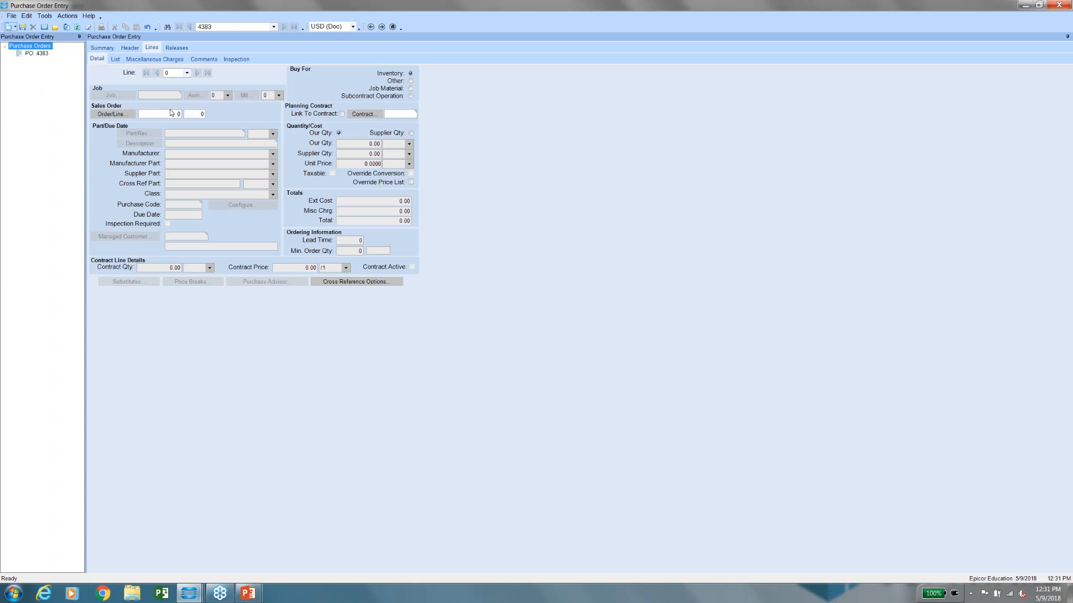
{"action": "left_click", "coordinate": [180, 133]}
{"action": "type", "text": "CRAWFORD-10P"}
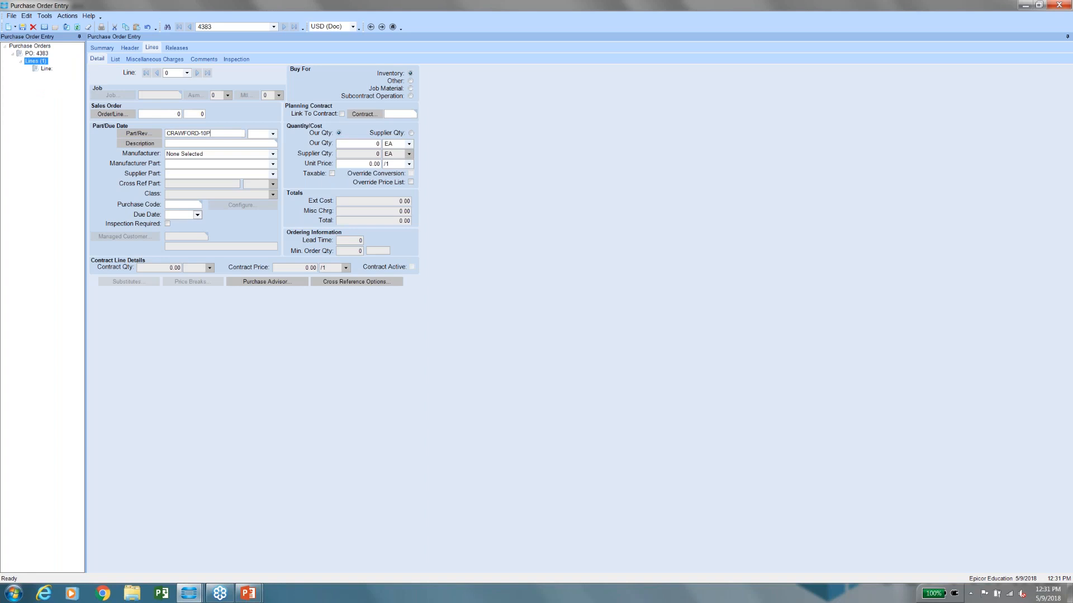
{"action": "key", "text": "Tab"}
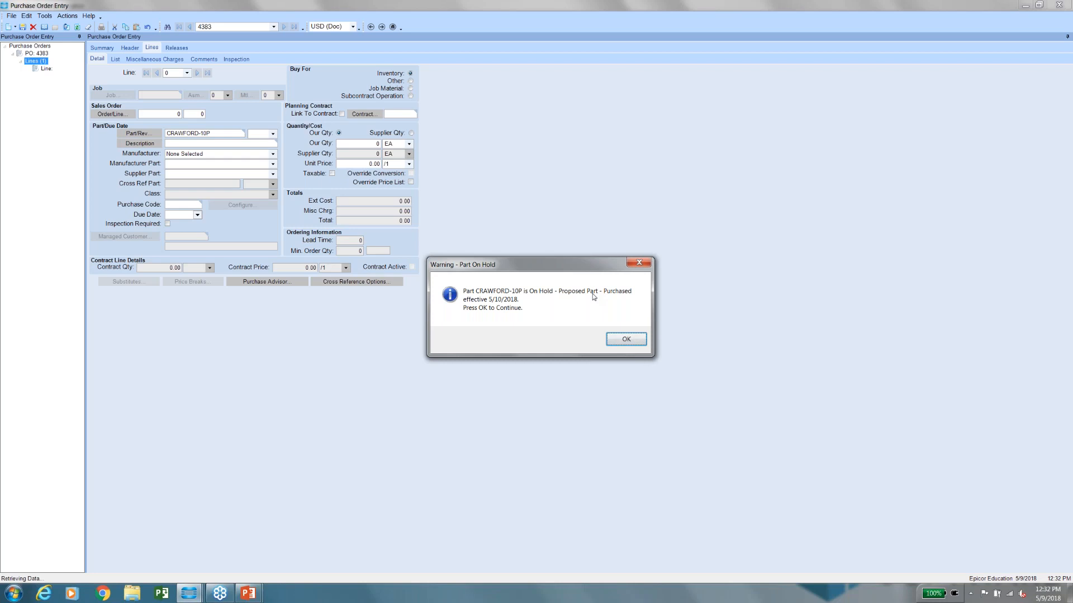
{"action": "left_click", "coordinate": [627, 339]}
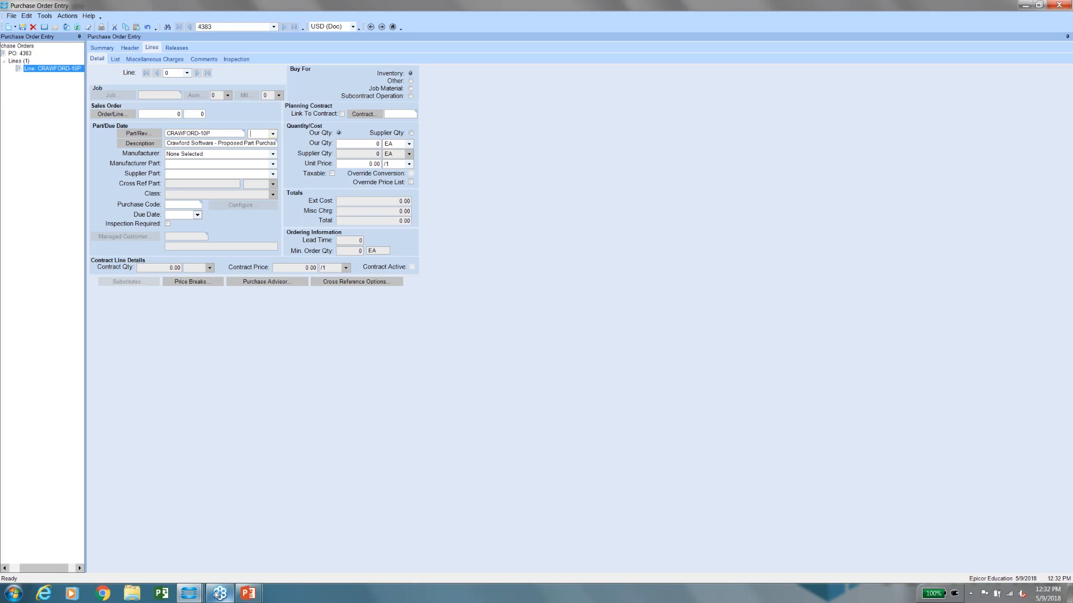
Switch to the Job Entry window and maximize it
{"action": "left_click", "coordinate": [194, 594]}
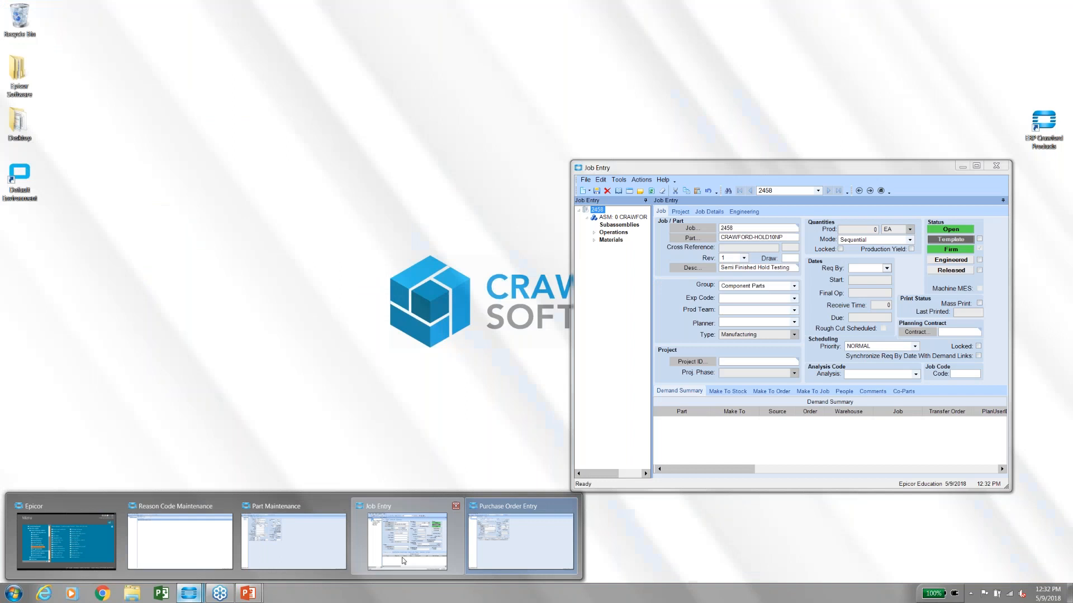
{"action": "left_click", "coordinate": [407, 543]}
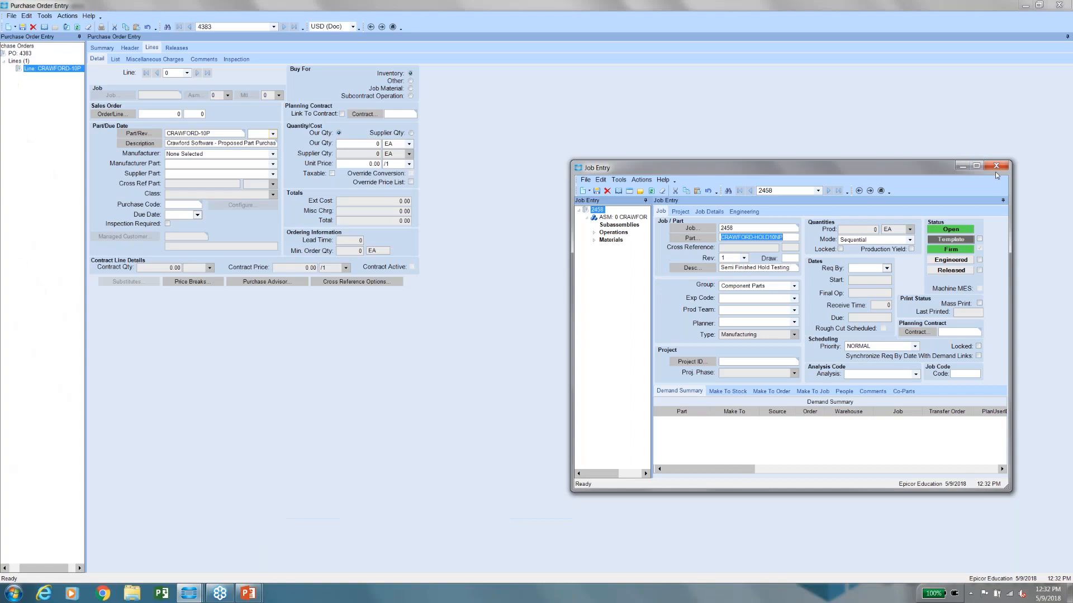
{"action": "left_click", "coordinate": [978, 167]}
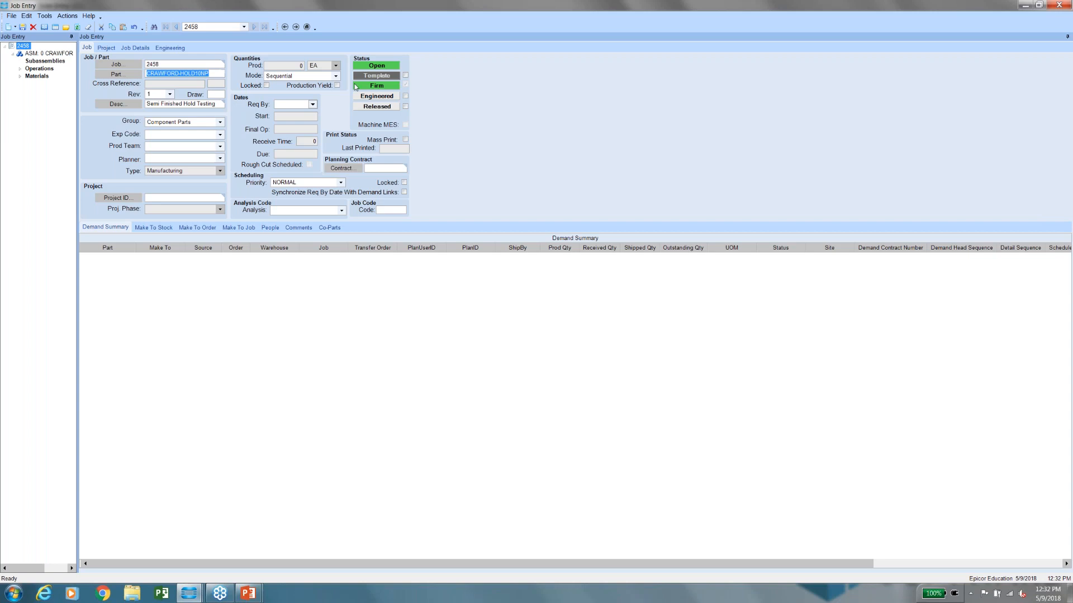
Try to add part CRAWFORD-10P as a new material on the open job and acknowledge the part hold error
{"action": "left_click", "coordinate": [22, 79]}
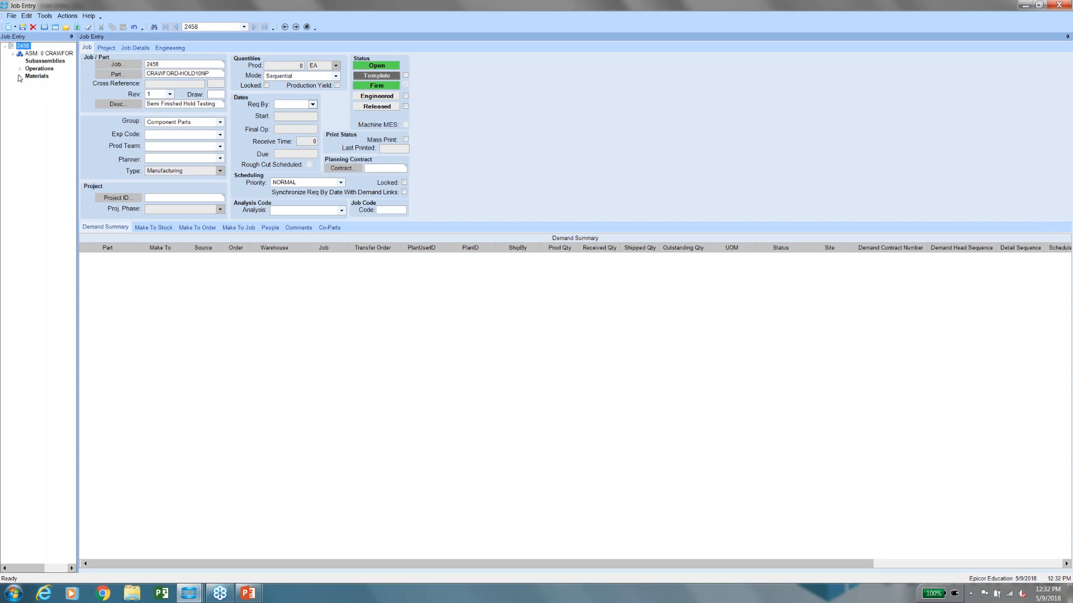
{"action": "left_click", "coordinate": [21, 78]}
{"action": "right_click", "coordinate": [42, 79]}
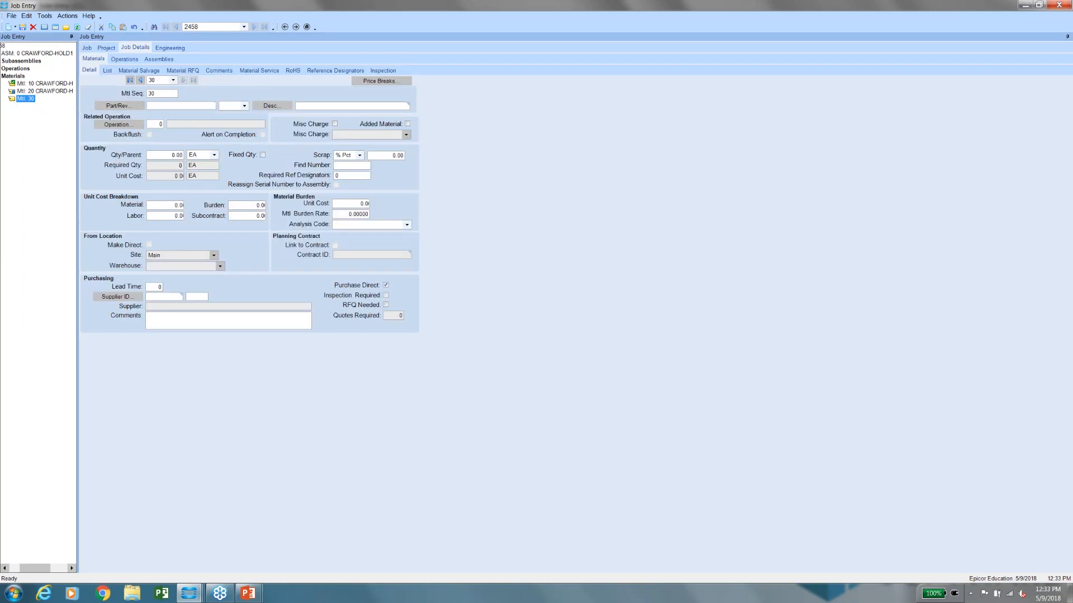
{"action": "type", "text": "CRAWFORD-10P"}
{"action": "key", "text": "Tab"}
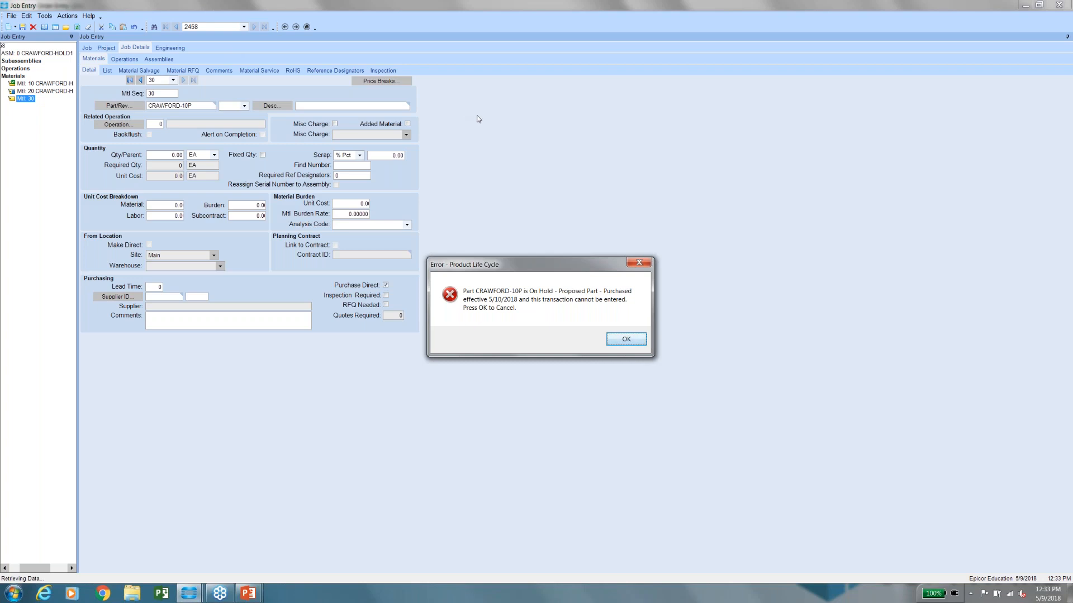
{"action": "left_click", "coordinate": [625, 341]}
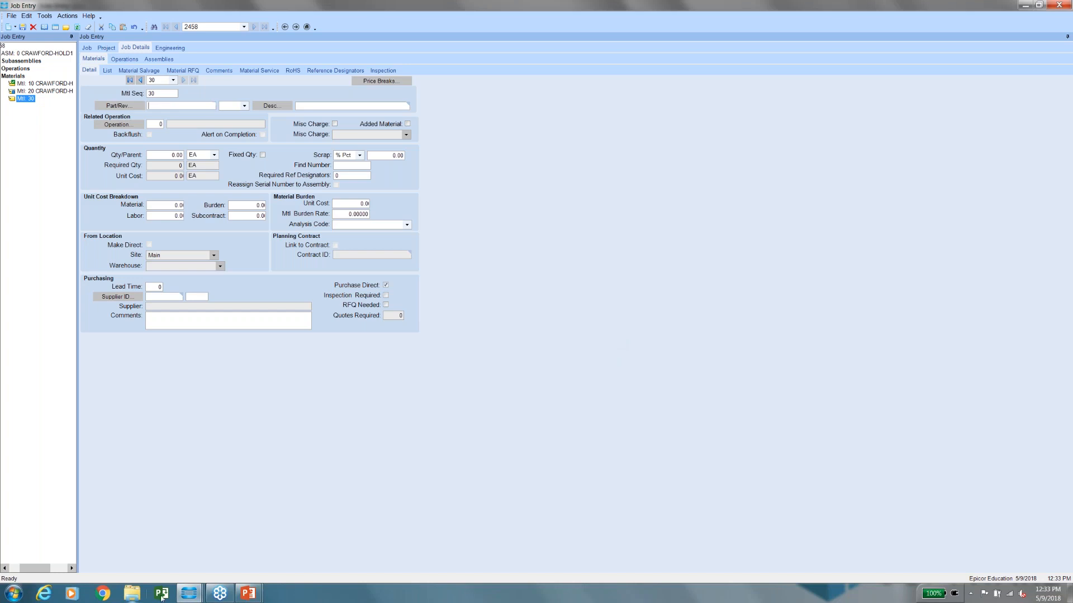
Close the Reason Code Maintenance window and switch to the PowerPoint slide show
{"action": "left_click", "coordinate": [189, 594]}
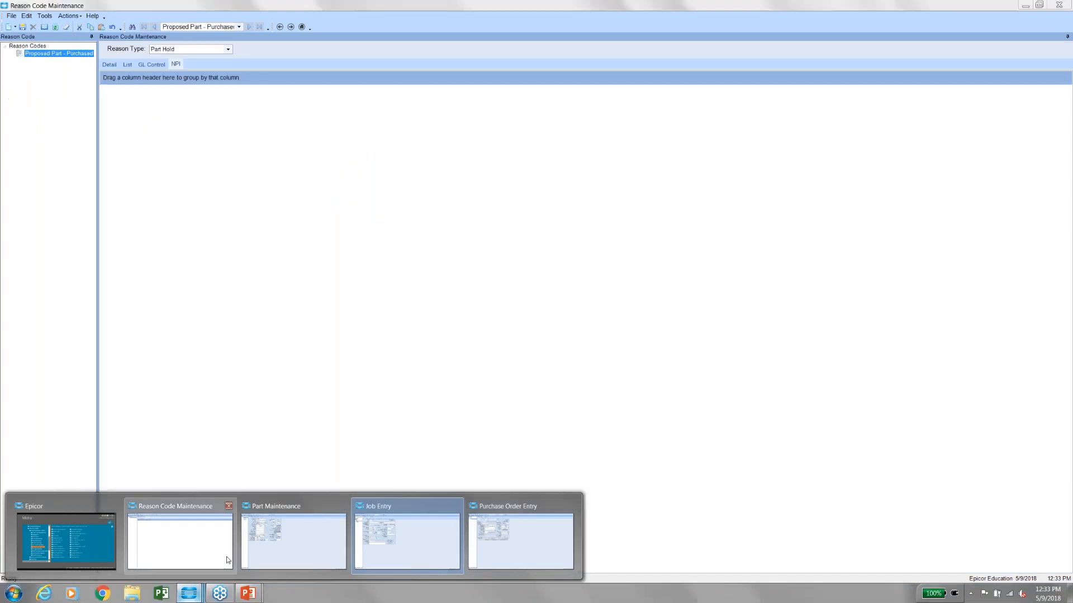
{"action": "left_click", "coordinate": [228, 559]}
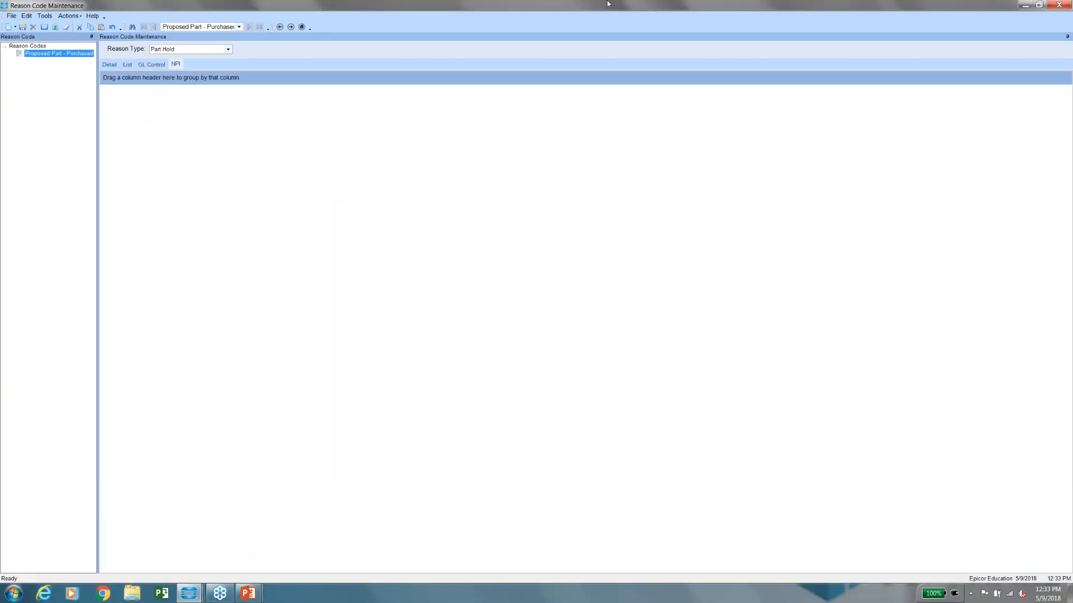
{"action": "left_click", "coordinate": [1059, 6]}
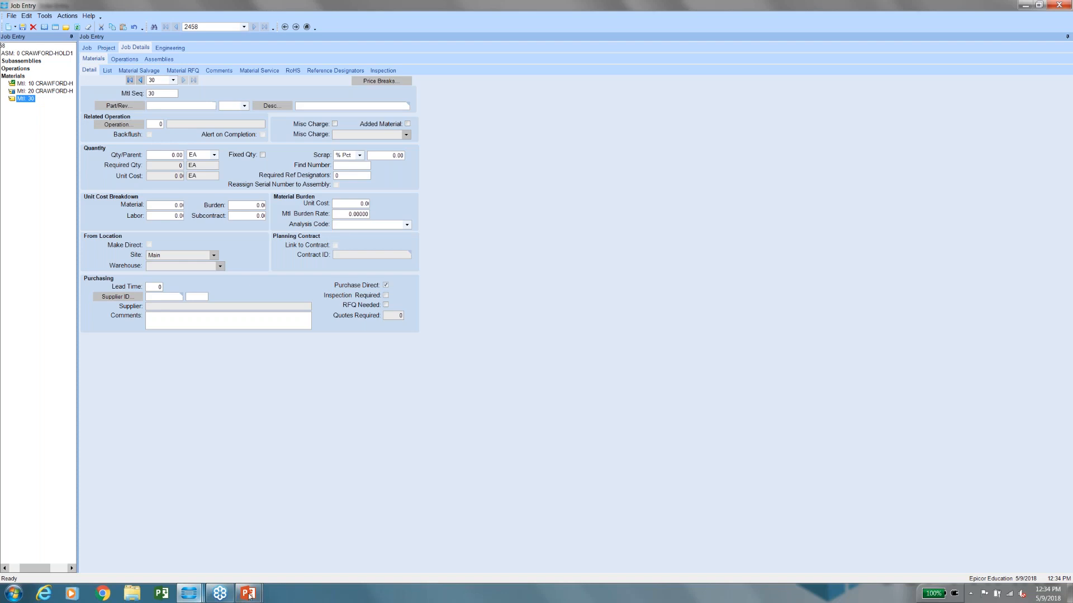
{"action": "mouse_move", "coordinate": [250, 596]}
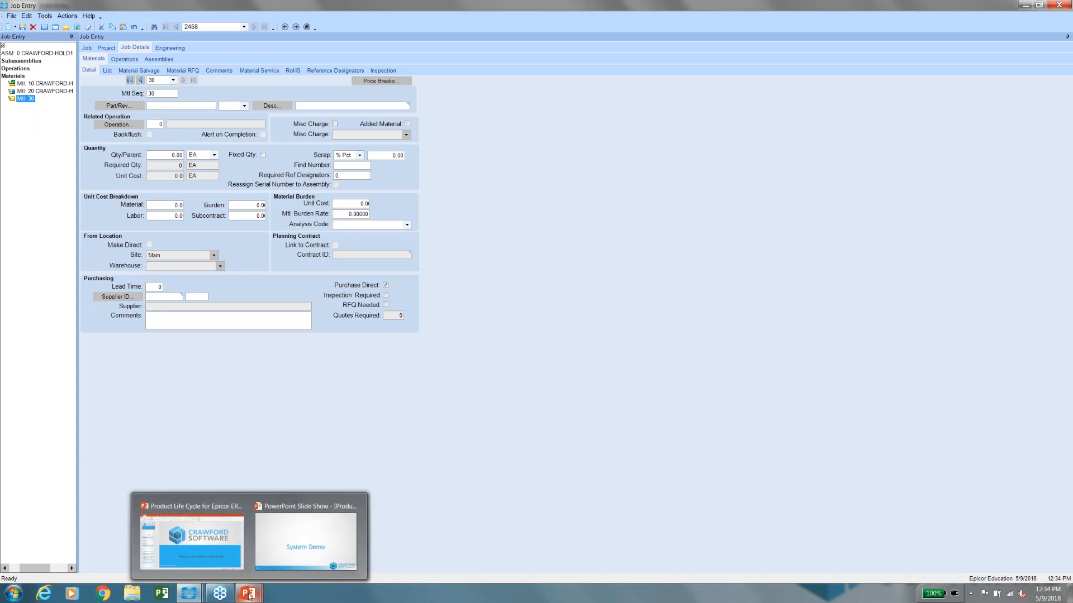